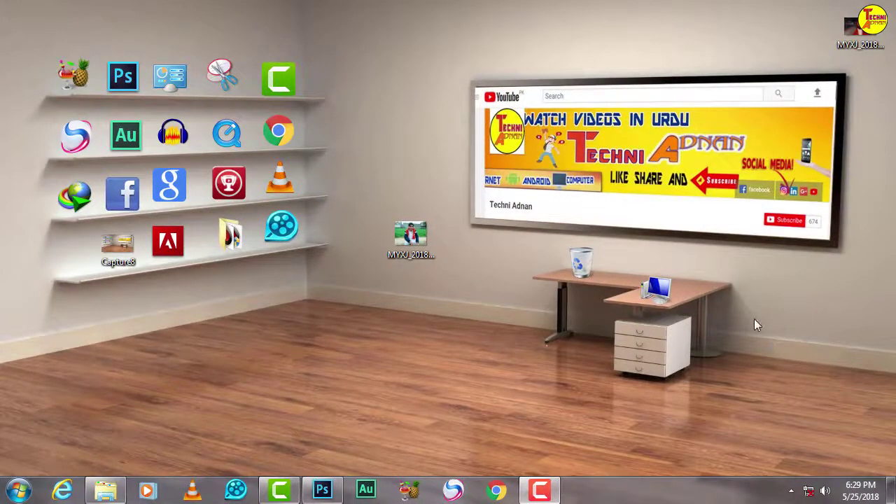
{"action": "double_click", "coordinate": [411, 234]}
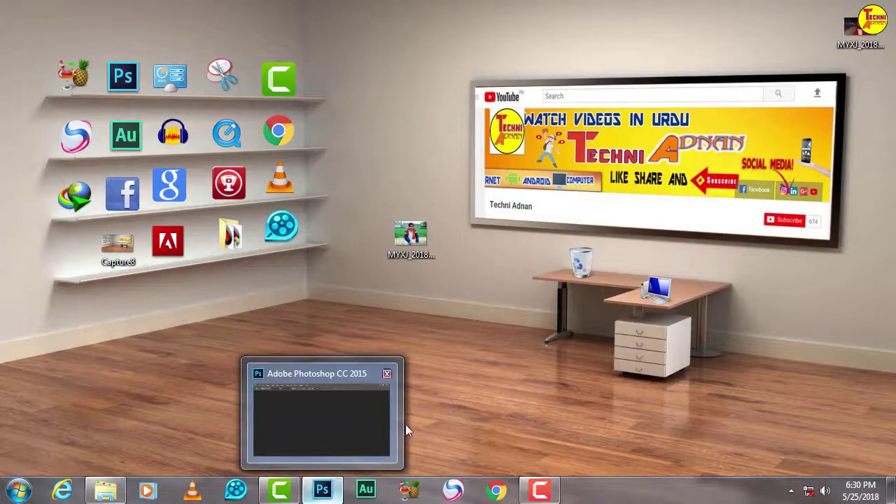
{"action": "left_click", "coordinate": [417, 237]}
{"action": "double_click", "coordinate": [421, 243]}
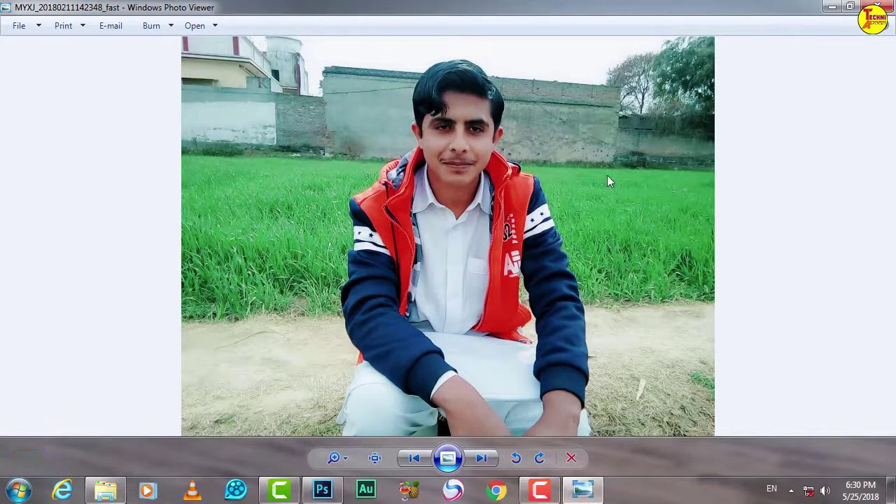
{"action": "key", "text": "alt+F4"}
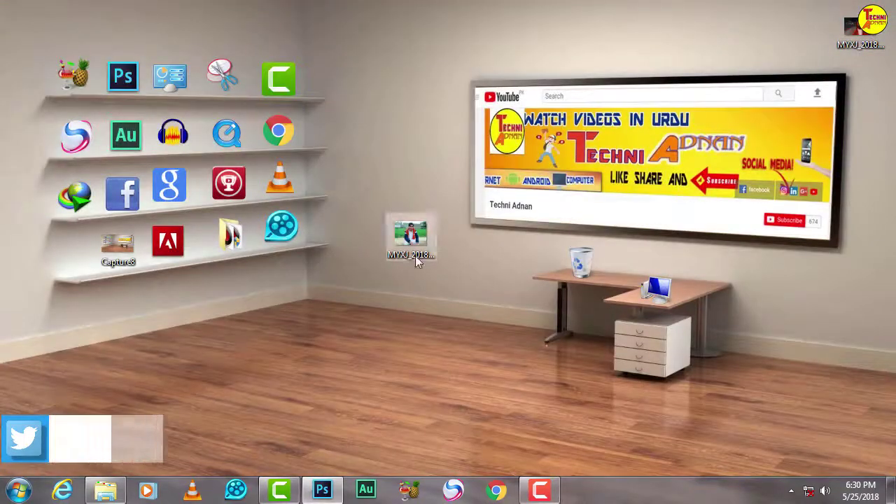
{"action": "mouse_move", "coordinate": [420, 238]}
{"action": "left_mouse_down"}
{"action": "mouse_move", "coordinate": [412, 291]}
{"action": "mouse_move", "coordinate": [410, 253]}
{"action": "mouse_move", "coordinate": [343, 481]}
{"action": "mouse_move", "coordinate": [243, 220]}
{"action": "left_mouse_up"}
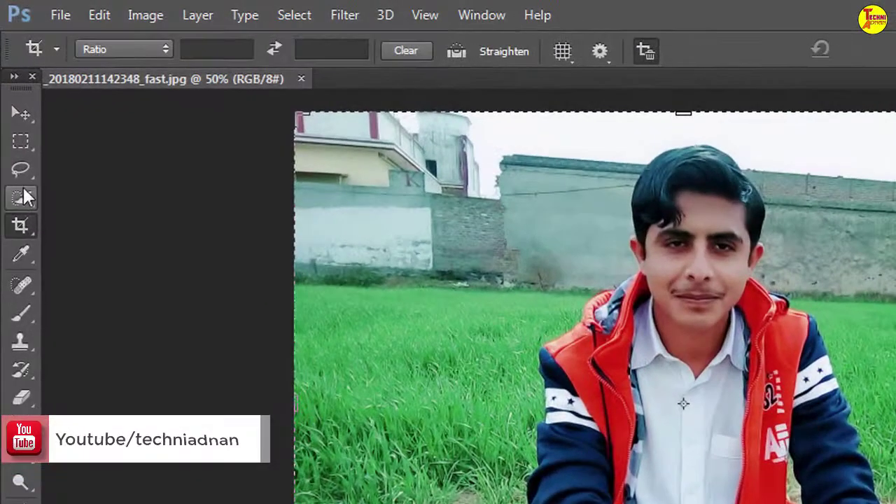
{"action": "left_click", "coordinate": [24, 196]}
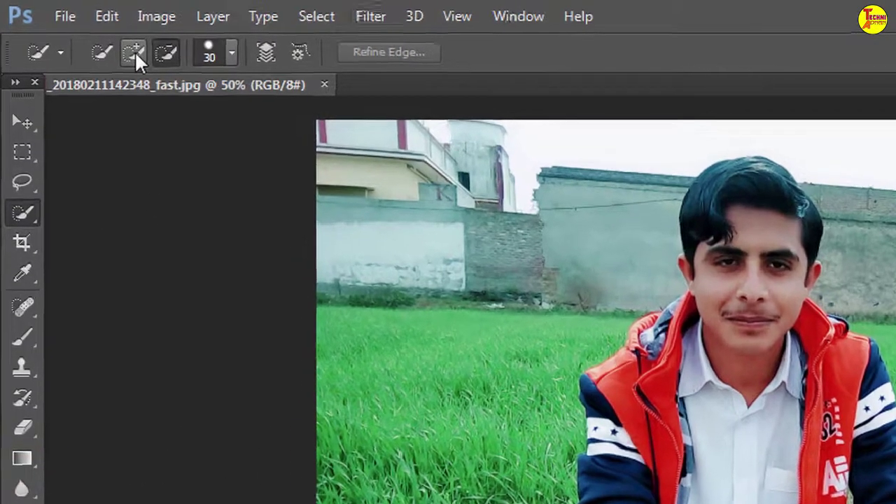
- Add the wall, sky, grass and dirt ground around the man to the selection
{"action": "left_click", "coordinate": [134, 53]}
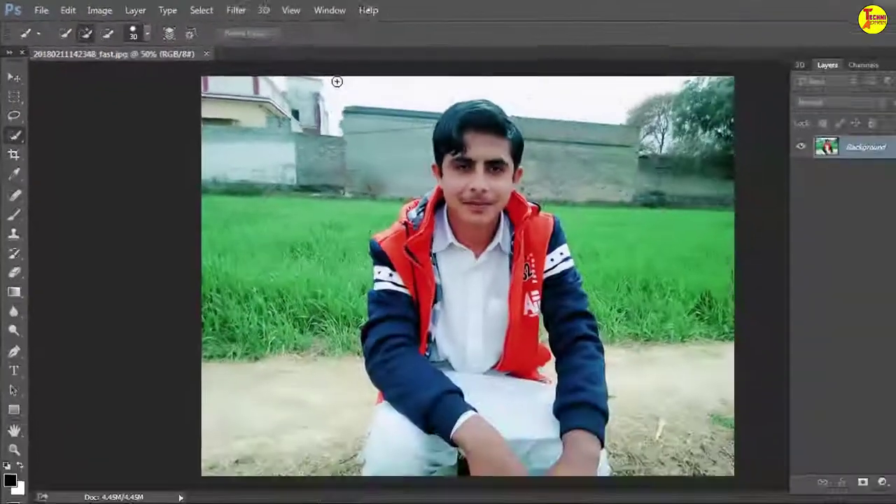
{"action": "left_click_drag", "start_coordinate": [336, 82], "coordinate": [240, 283]}
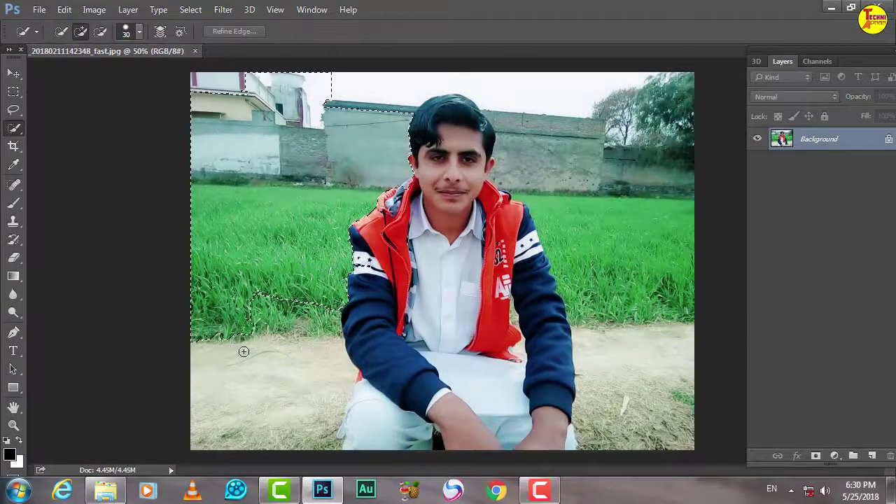
{"action": "left_click_drag", "start_coordinate": [244, 351], "coordinate": [244, 401]}
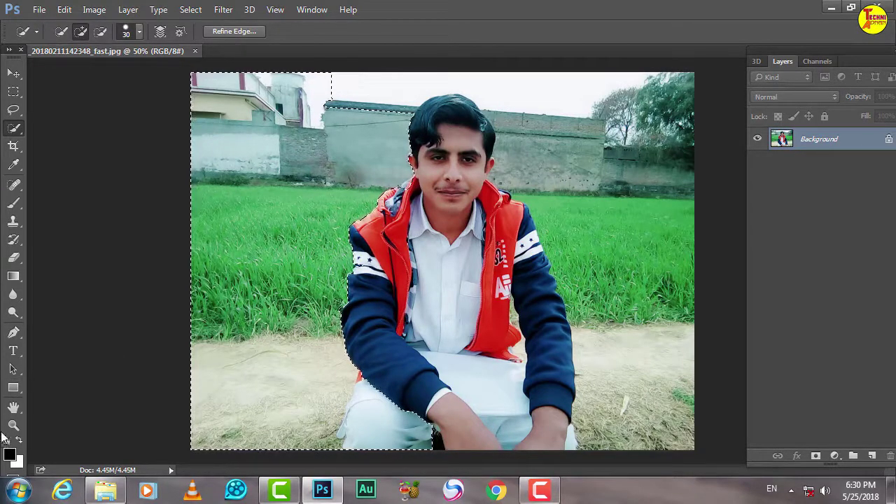
{"action": "left_click", "coordinate": [13, 425]}
- Zoom to 100% on the man's jacket and undock the Layers panel over the canvas
{"action": "left_click", "coordinate": [377, 347]}
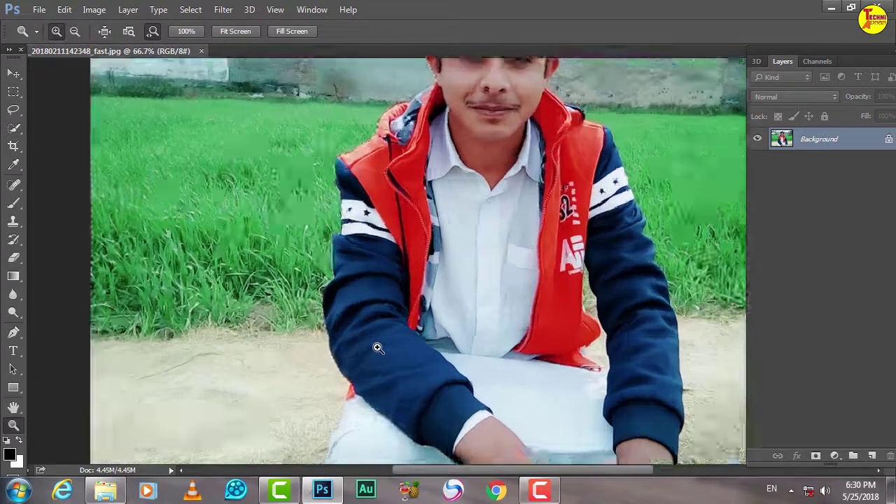
{"action": "left_click", "coordinate": [377, 348]}
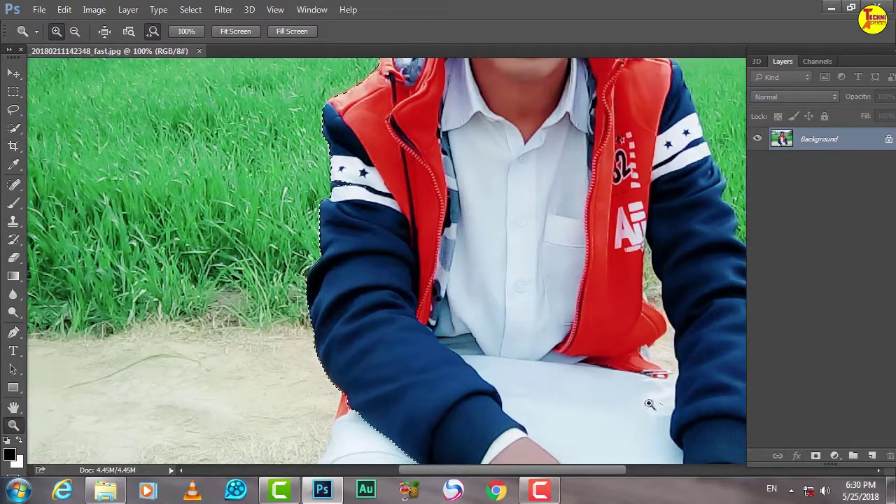
{"action": "scroll", "coordinate": [684, 354], "scroll_direction": "down", "scroll_amount": 1}
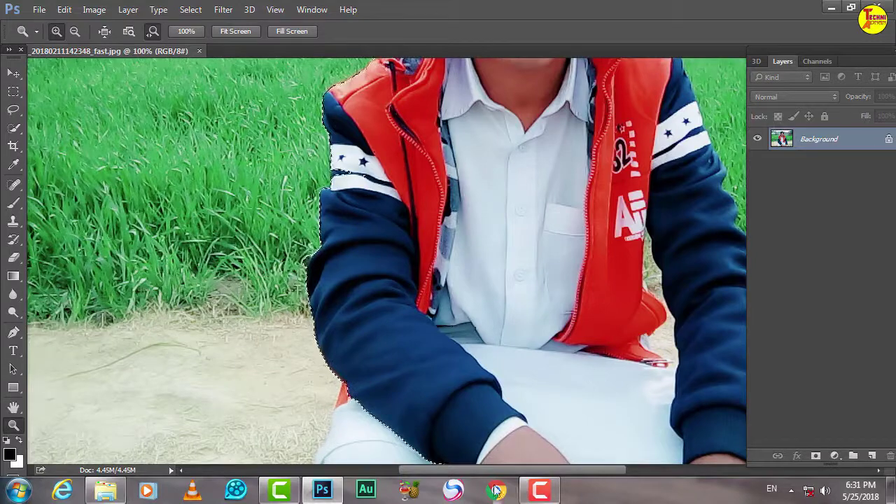
{"action": "scroll", "coordinate": [693, 314], "scroll_direction": "down", "scroll_amount": 1}
{"action": "left_click_drag", "start_coordinate": [855, 87], "coordinate": [819, 157]}
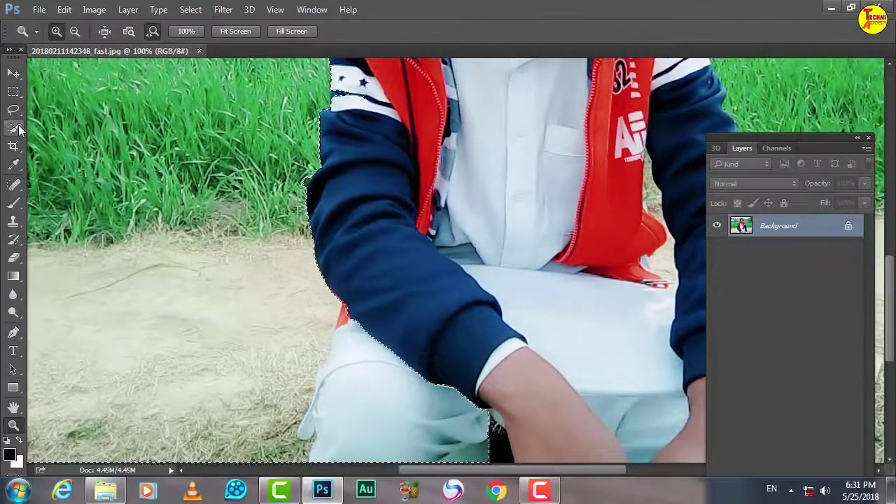
- Subtract the trousers' lower and left edges from the background selection
{"action": "left_click", "coordinate": [14, 128]}
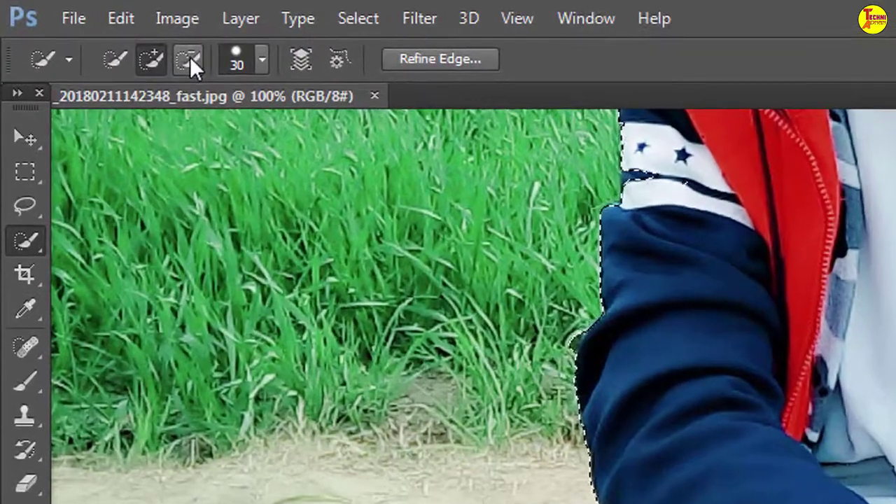
{"action": "left_click", "coordinate": [188, 59]}
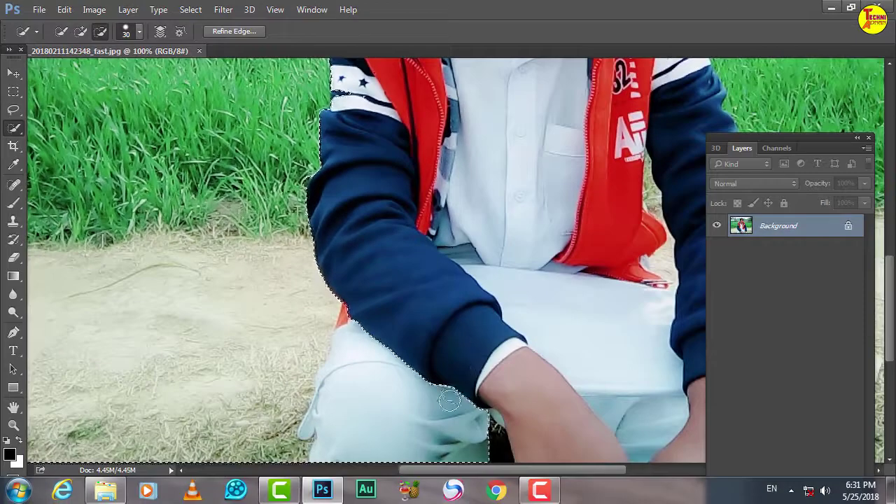
{"action": "left_click_drag", "start_coordinate": [430, 452], "coordinate": [397, 457]}
{"action": "left_click_drag", "start_coordinate": [325, 388], "coordinate": [355, 314]}
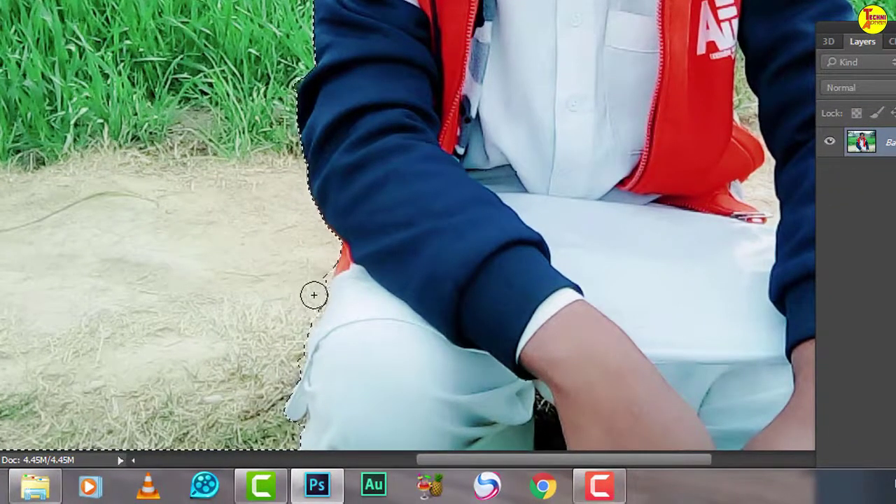
{"action": "left_click_drag", "start_coordinate": [308, 287], "coordinate": [306, 310]}
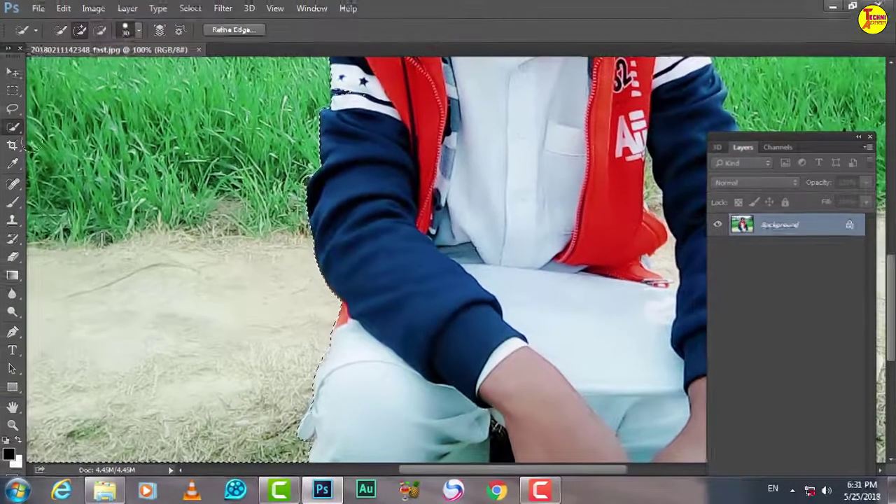
{"action": "left_click", "coordinate": [97, 30]}
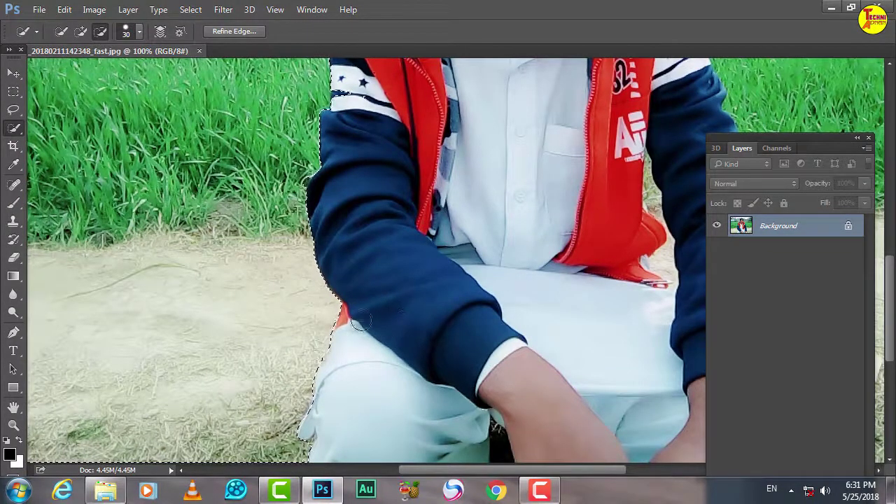
{"action": "left_click_drag", "start_coordinate": [887, 346], "coordinate": [891, 250]}
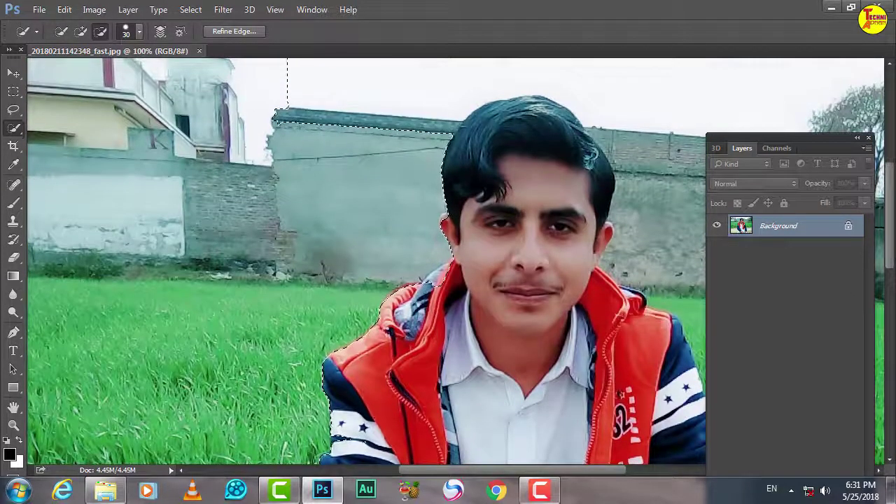
- Remove the man's ear and cheek from the background selection, then fit the photo on screen
{"action": "left_click_drag", "start_coordinate": [889, 252], "coordinate": [889, 300]}
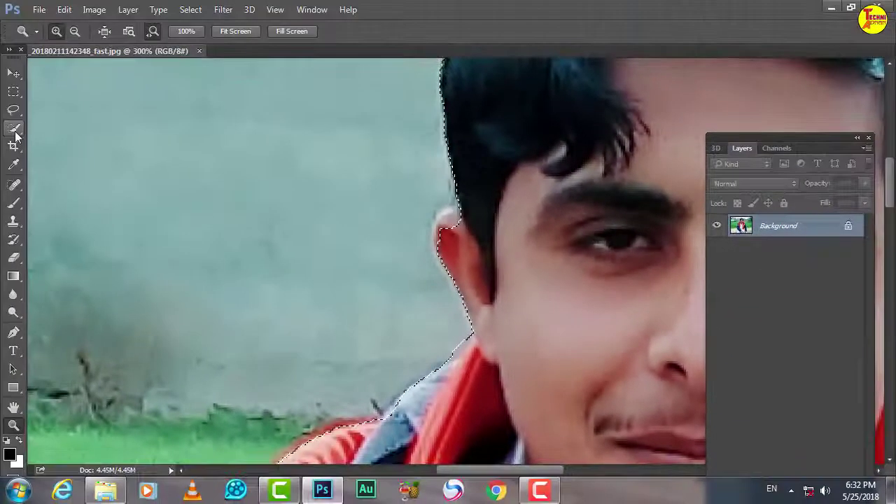
{"action": "left_click", "coordinate": [15, 132]}
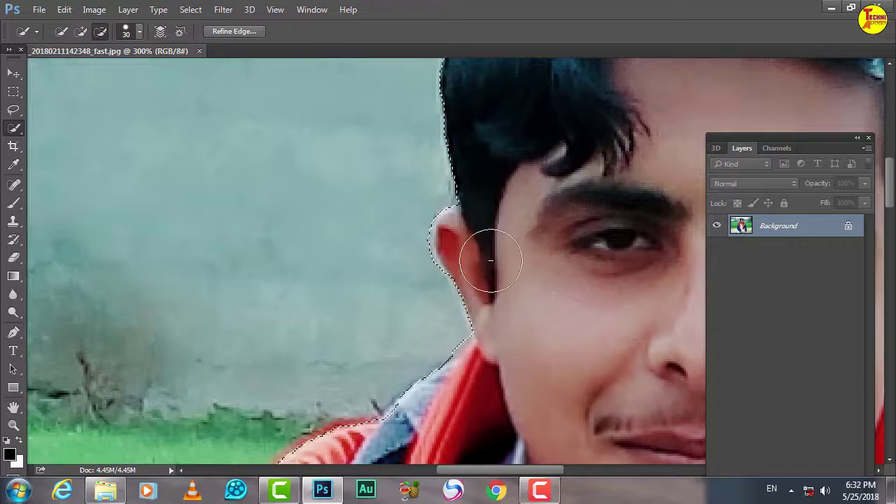
{"action": "left_click", "coordinate": [21, 423]}
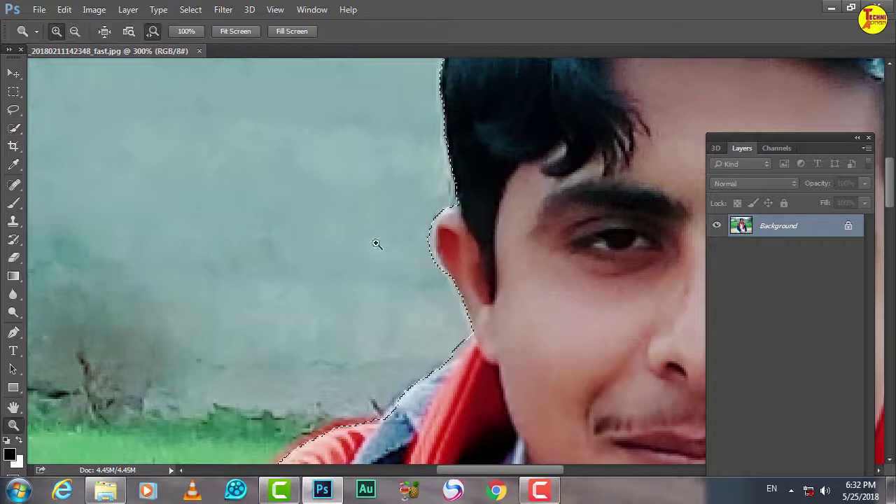
{"action": "right_click", "coordinate": [378, 243]}
{"action": "left_click", "coordinate": [405, 254]}
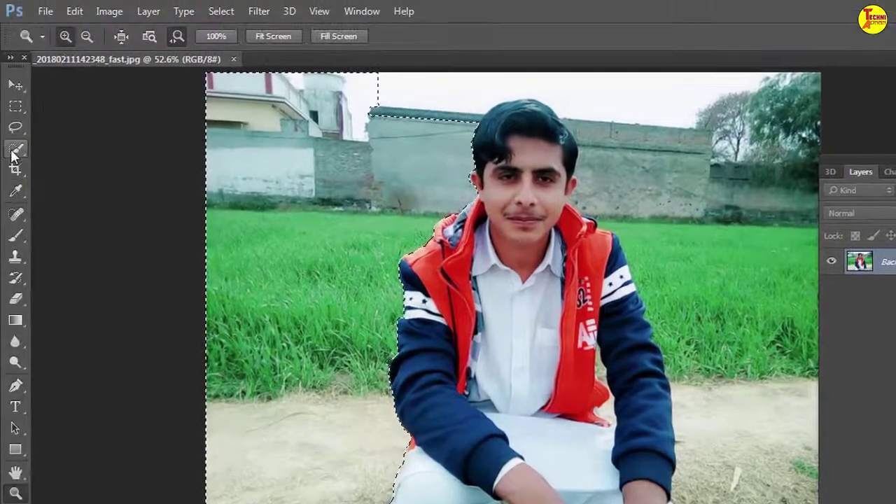
- Zoom to 100% on the man with Quick Selection set to Add
{"action": "left_click", "coordinate": [16, 149]}
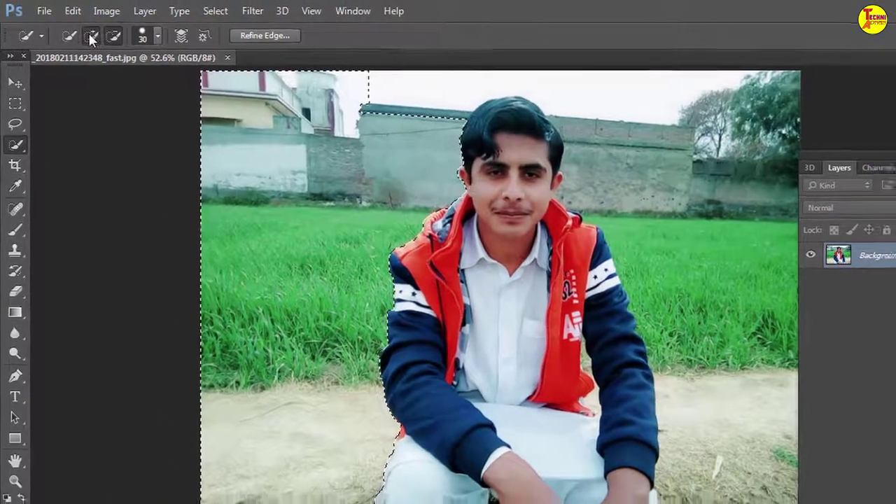
{"action": "left_click", "coordinate": [93, 36]}
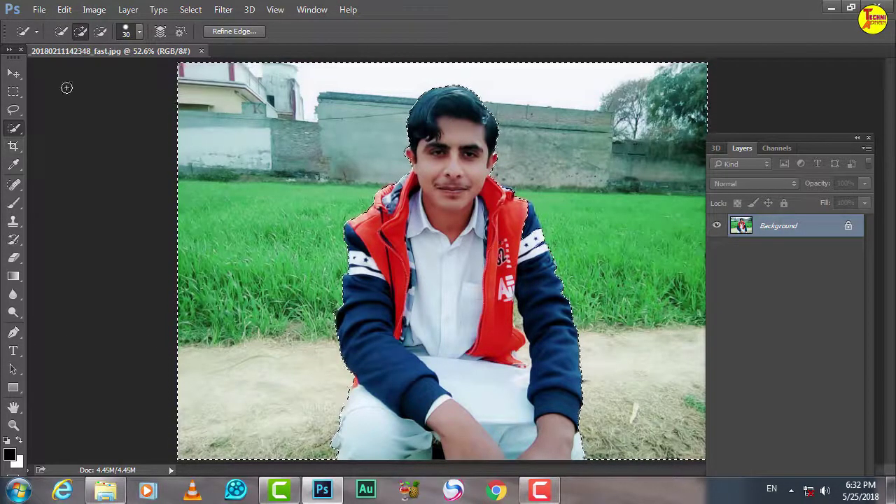
{"action": "left_click", "coordinate": [13, 426]}
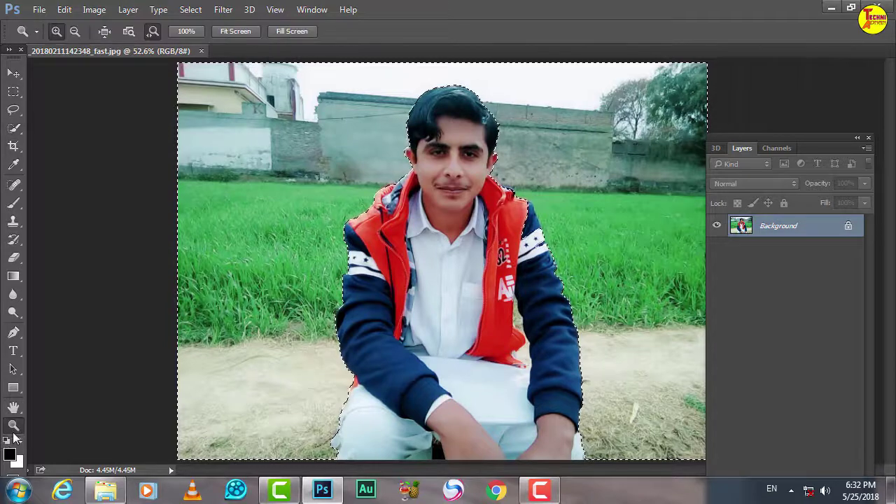
{"action": "left_click", "coordinate": [640, 233]}
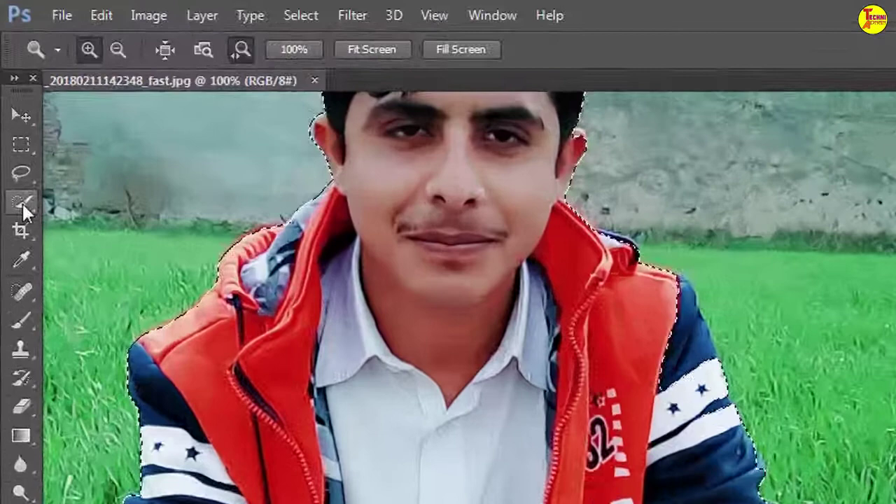
- Subtract the man's right shoulder and sleeve from the background selection, scrolling down his body
{"action": "left_click", "coordinate": [14, 128]}
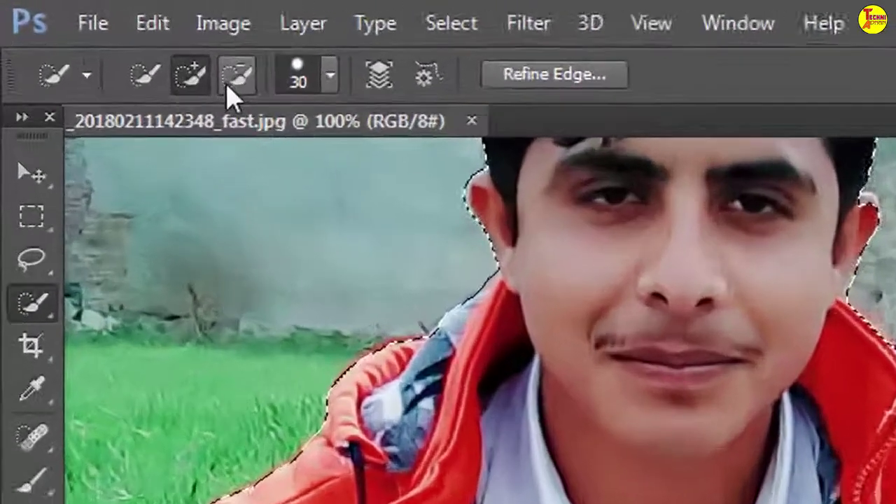
{"action": "left_click", "coordinate": [237, 77]}
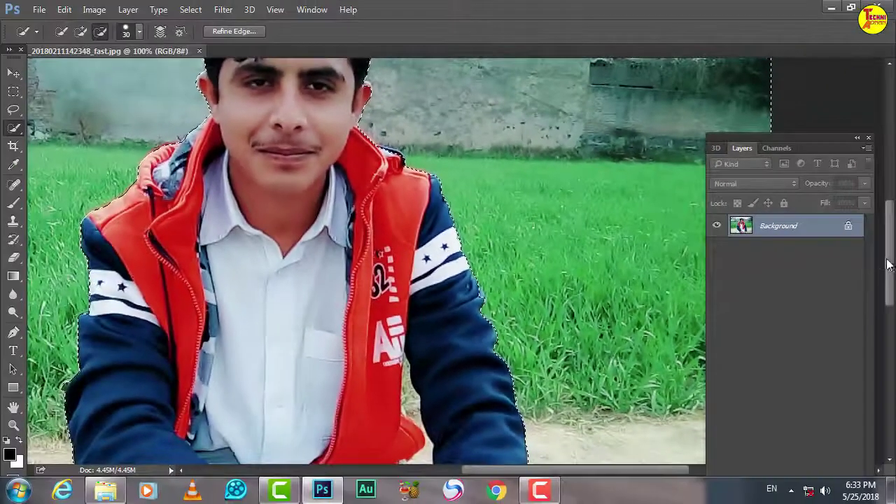
{"action": "left_click_drag", "start_coordinate": [892, 273], "coordinate": [890, 340]}
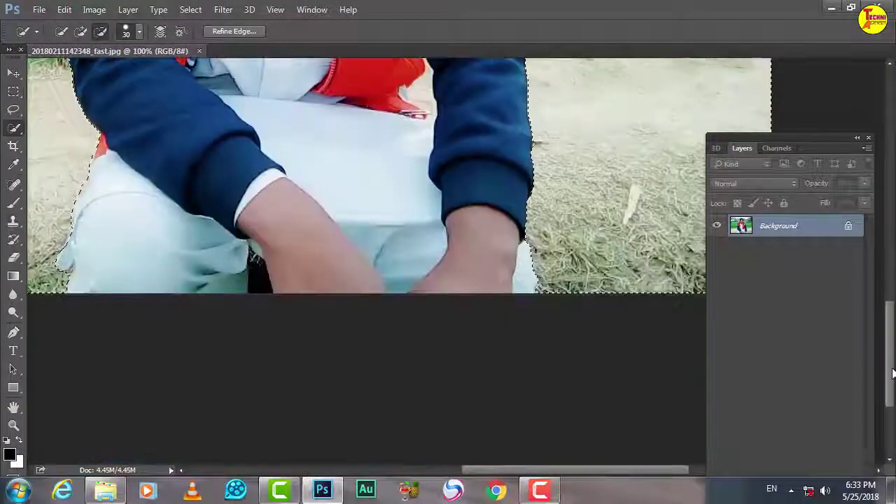
{"action": "scroll", "coordinate": [538, 238], "scroll_direction": "up", "scroll_amount": 5}
{"action": "scroll", "coordinate": [539, 238], "scroll_direction": "up", "scroll_amount": 3}
{"action": "scroll", "coordinate": [539, 238], "scroll_direction": "up", "scroll_amount": 2}
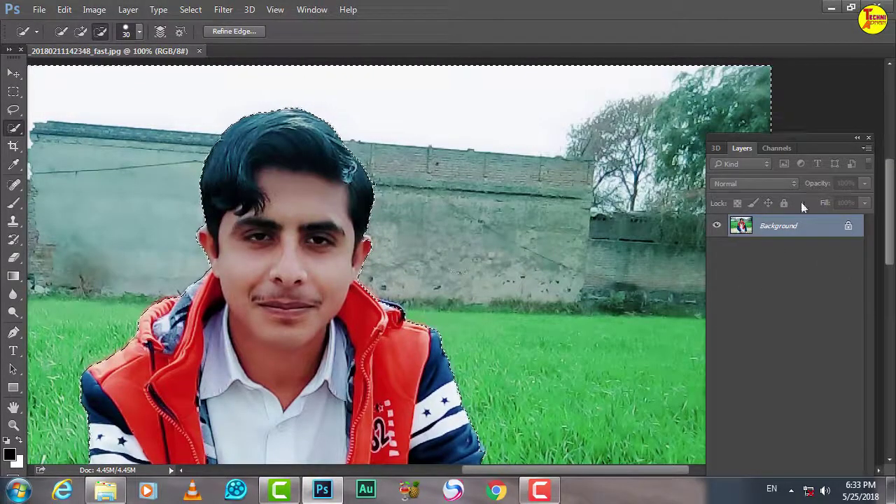
{"action": "left_click", "coordinate": [13, 424]}
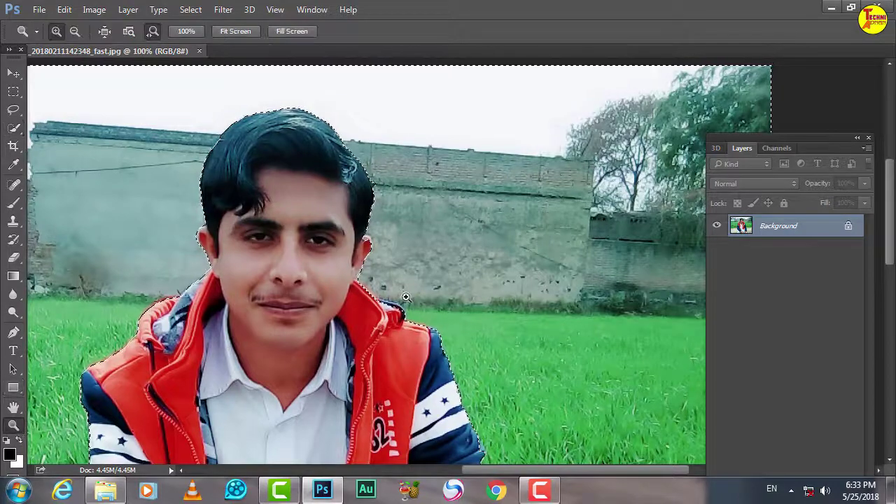
{"action": "left_click", "coordinate": [280, 151]}
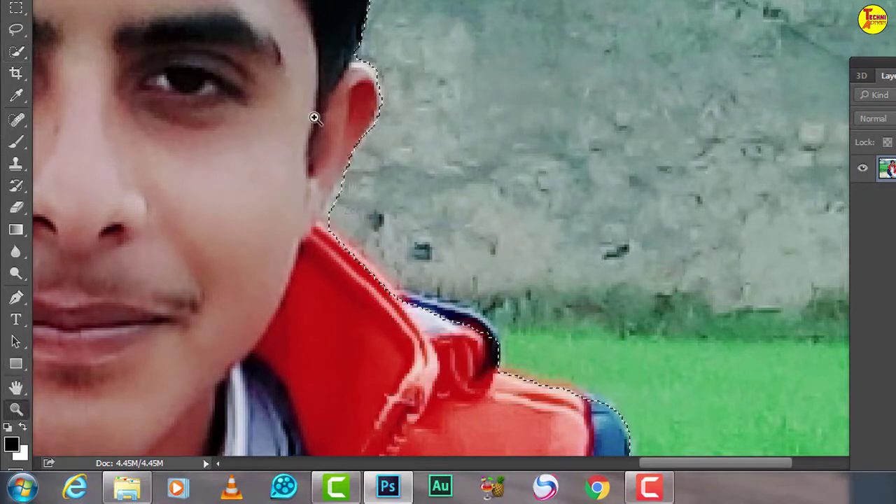
{"action": "right_click", "coordinate": [315, 118]}
{"action": "left_click", "coordinate": [334, 131]}
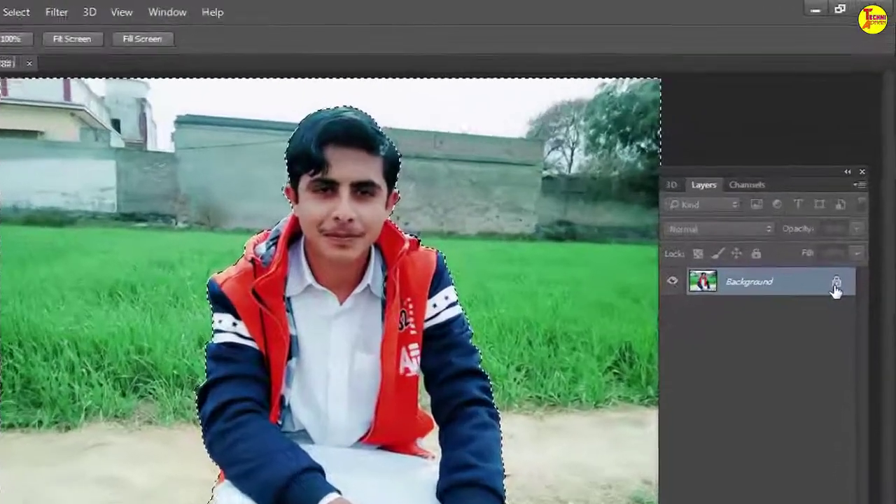
- Unlock the Background as Layer 0 and delete the field background around the man
{"action": "left_click", "coordinate": [836, 284]}
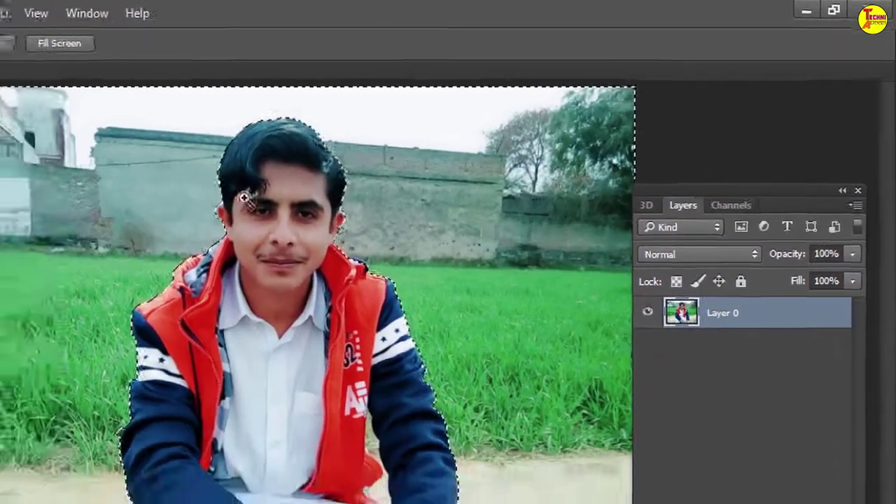
{"action": "left_click", "coordinate": [14, 91]}
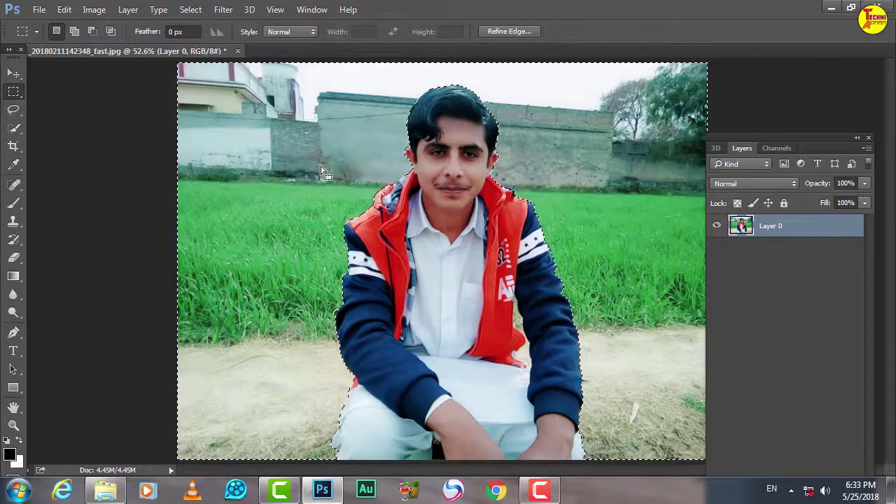
{"action": "key", "text": "Delete"}
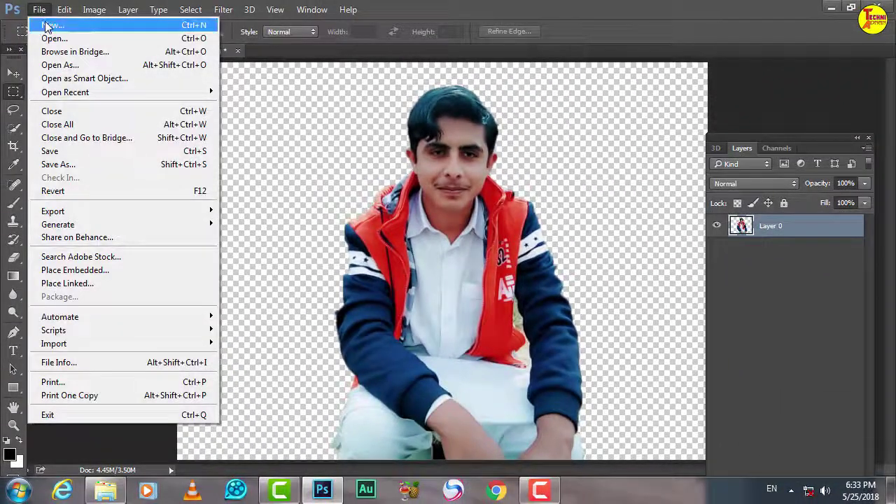
- Create a 1280×720 white Untitled-1 document and move the cut-out man in, lowered so his face shows
{"action": "left_click", "coordinate": [46, 26]}
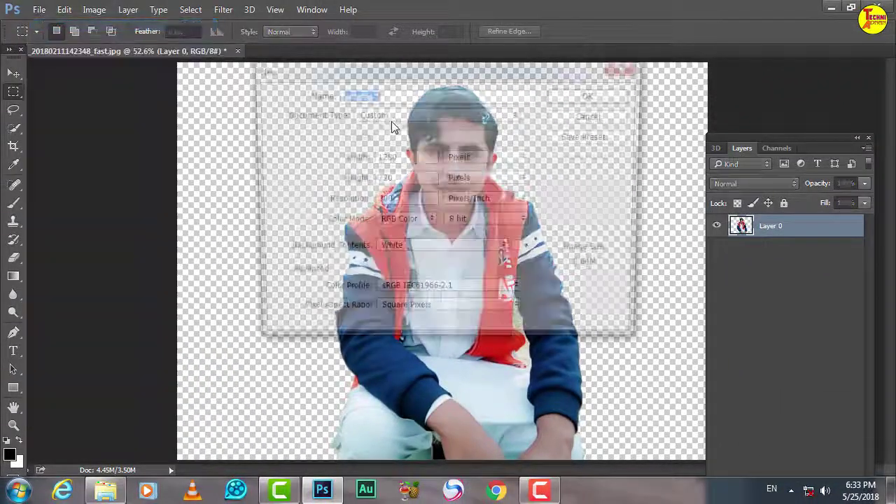
{"action": "left_click", "coordinate": [602, 98]}
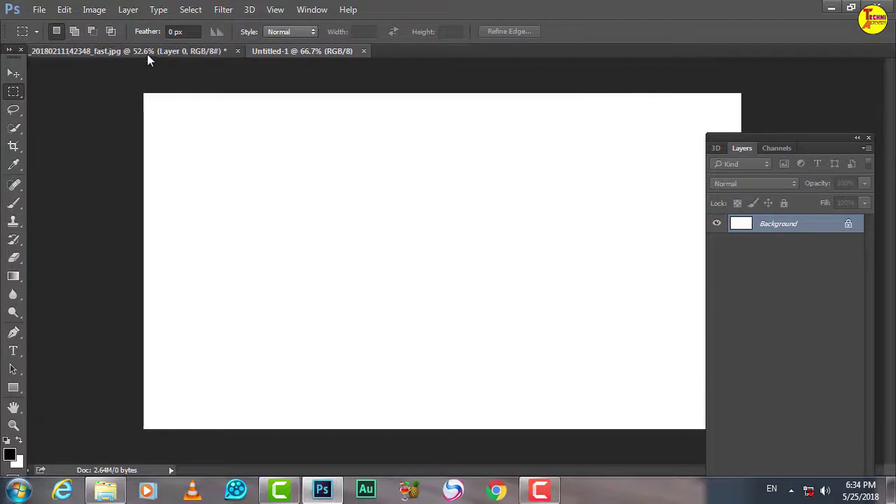
{"action": "left_click", "coordinate": [147, 54]}
{"action": "left_click", "coordinate": [13, 72]}
{"action": "mouse_move", "coordinate": [397, 249]}
{"action": "left_mouse_down"}
{"action": "mouse_move", "coordinate": [278, 36]}
{"action": "mouse_move", "coordinate": [373, 233]}
{"action": "left_mouse_up"}
{"action": "left_click_drag", "start_coordinate": [384, 284], "coordinate": [366, 333]}
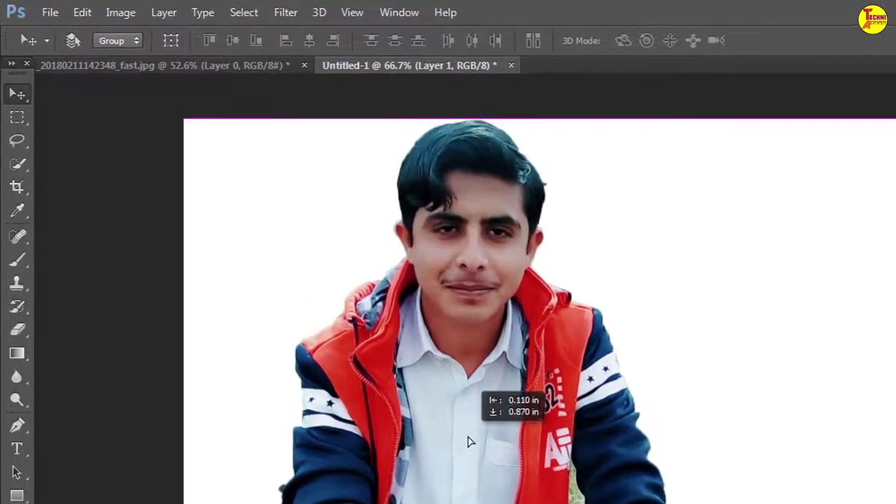
{"action": "left_click_drag", "start_coordinate": [465, 423], "coordinate": [472, 444]}
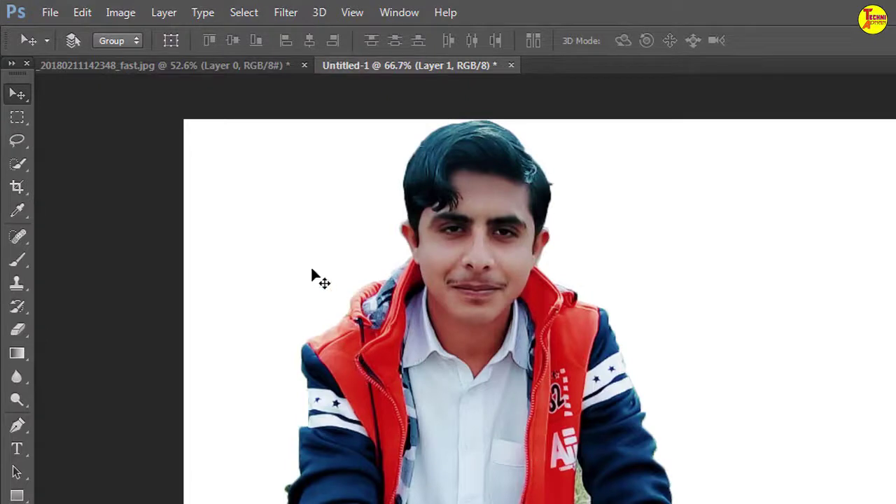
- Raise the man's Brightness to 33 with Brightness/Contrast, leaving Contrast at 0
{"action": "left_click", "coordinate": [86, 12]}
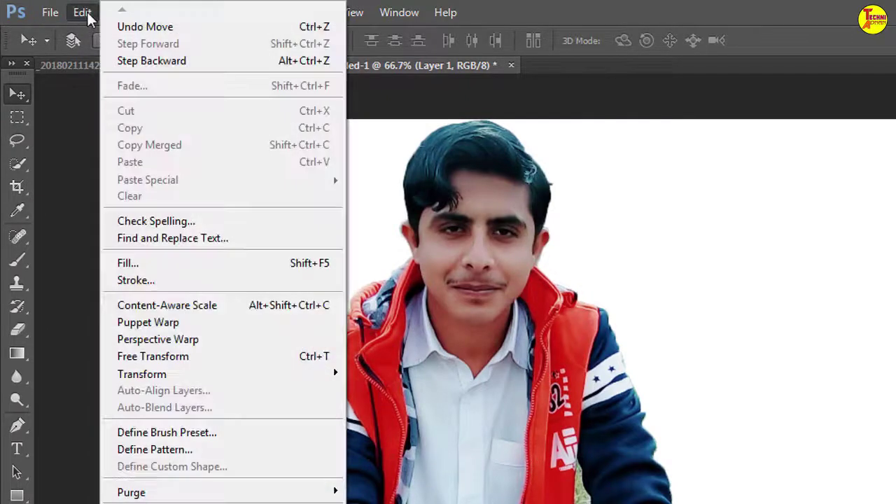
{"action": "left_click", "coordinate": [514, 100]}
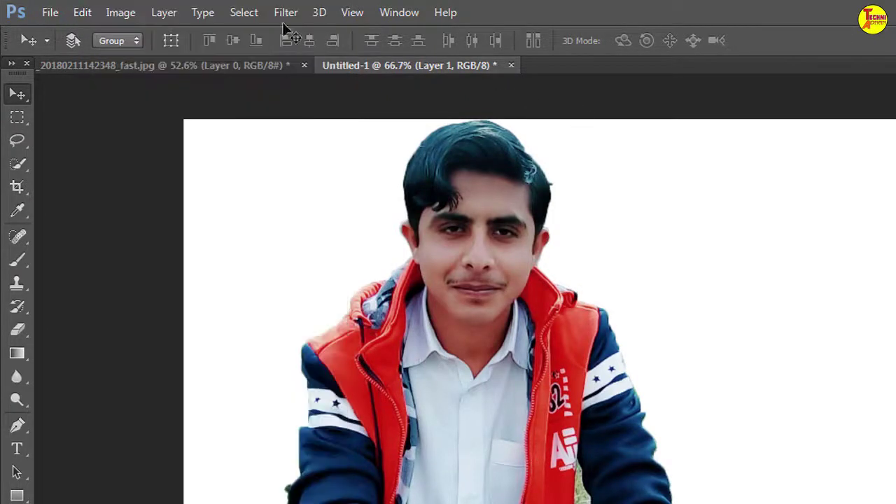
{"action": "left_click", "coordinate": [126, 14]}
{"action": "mouse_move", "coordinate": [147, 58]}
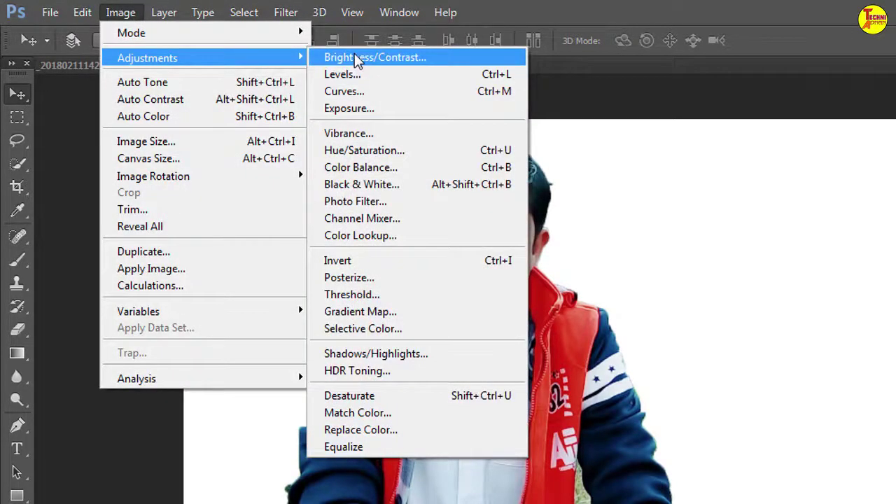
{"action": "left_click", "coordinate": [363, 58]}
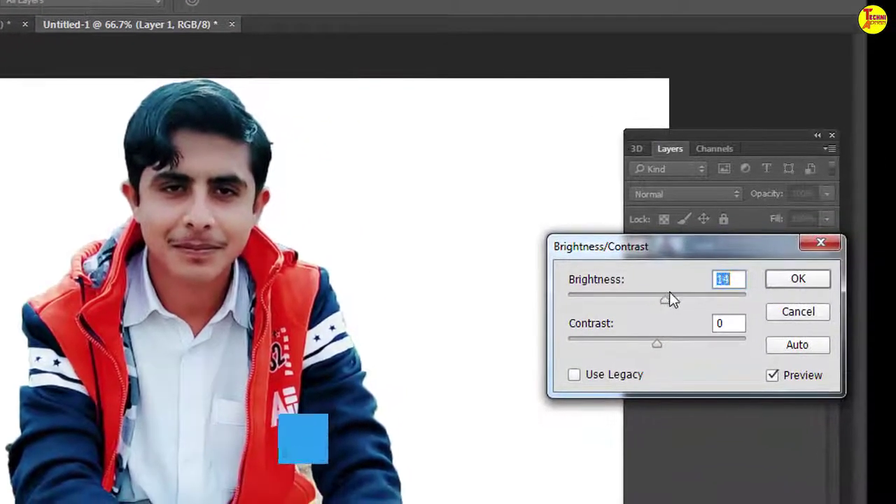
{"action": "mouse_move", "coordinate": [668, 299]}
{"action": "left_mouse_down"}
{"action": "mouse_move", "coordinate": [684, 295]}
{"action": "mouse_move", "coordinate": [675, 286]}
{"action": "left_mouse_up"}
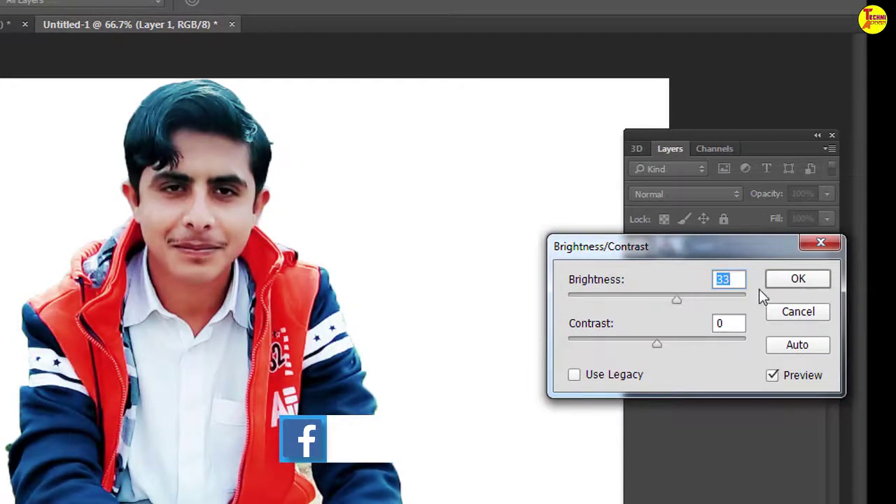
{"action": "left_click", "coordinate": [798, 280]}
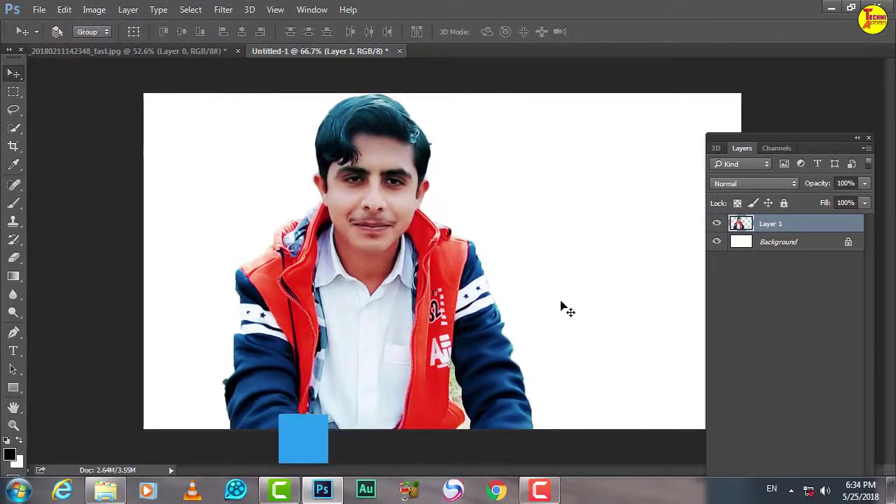
- Zoom to 200% on the collar and nudge the man down and left
{"action": "left_click", "coordinate": [14, 424]}
{"action": "left_click", "coordinate": [344, 314]}
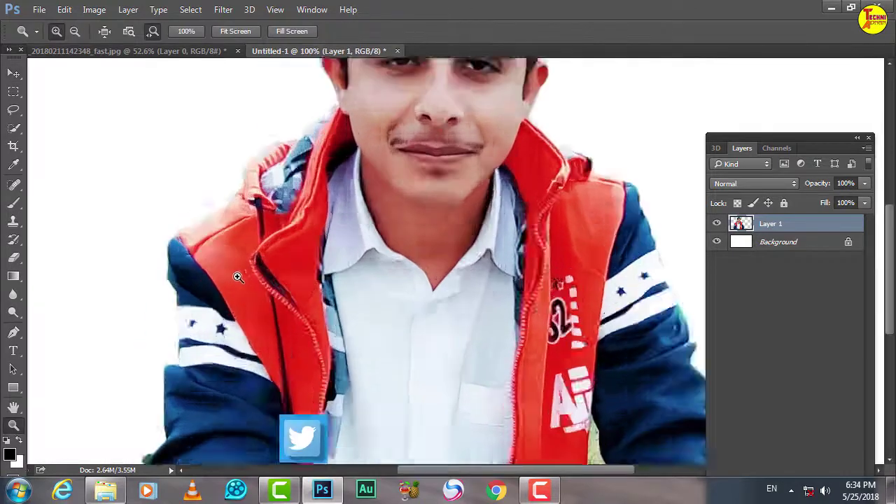
{"action": "left_click", "coordinate": [14, 73]}
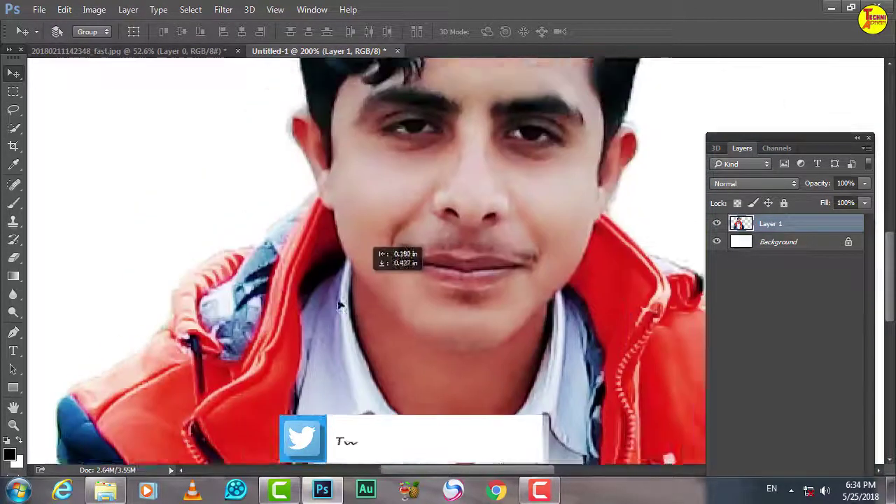
{"action": "mouse_move", "coordinate": [434, 140]}
{"action": "left_mouse_down"}
{"action": "mouse_move", "coordinate": [294, 273]}
{"action": "mouse_move", "coordinate": [372, 82]}
{"action": "mouse_move", "coordinate": [445, 189]}
{"action": "mouse_move", "coordinate": [481, 155]}
{"action": "left_mouse_up"}
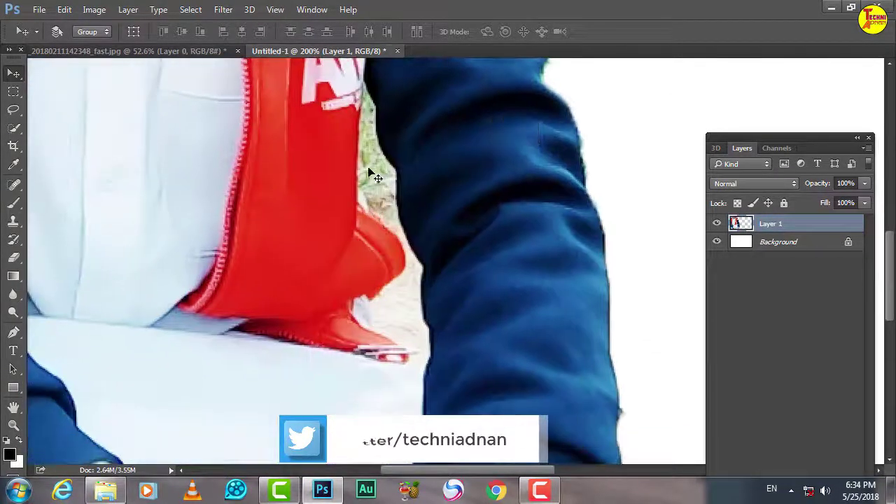
{"action": "left_click", "coordinate": [13, 128]}
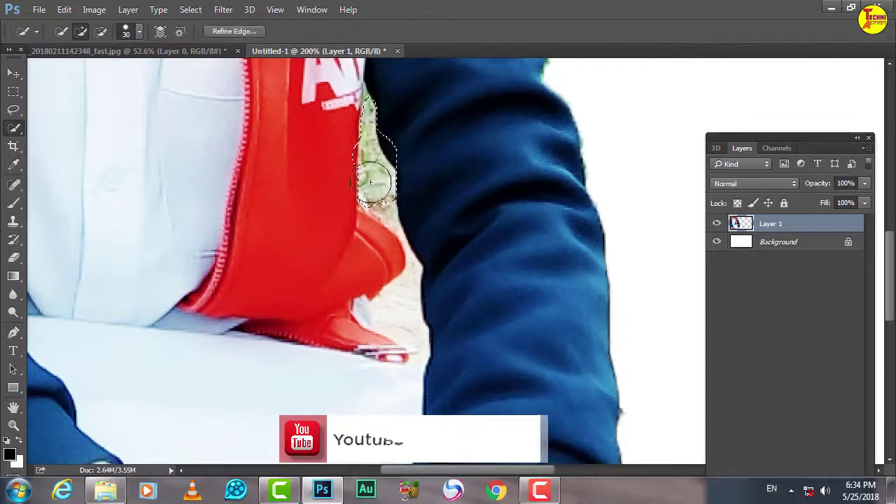
- Select and delete the leftover grass between the red jacket and blue sleeve, then deselect
{"action": "left_click_drag", "start_coordinate": [378, 148], "coordinate": [383, 231]}
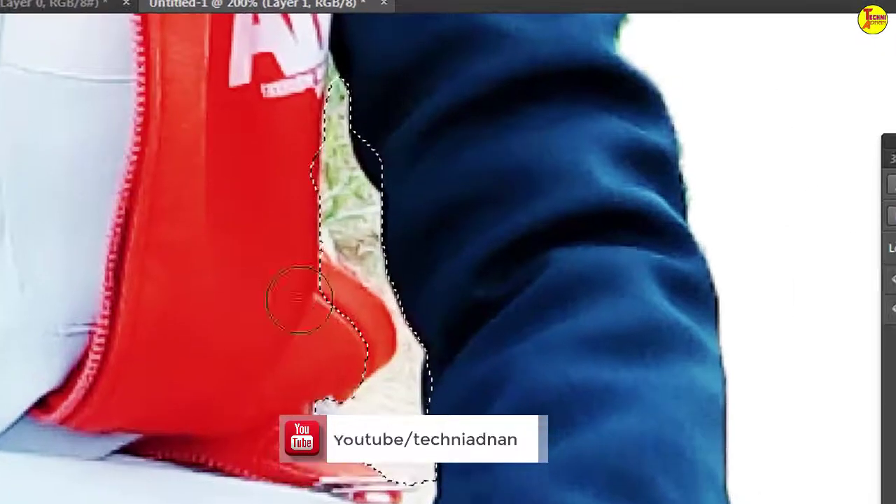
{"action": "mouse_move", "coordinate": [299, 300]}
{"action": "left_mouse_down"}
{"action": "mouse_move", "coordinate": [310, 300]}
{"action": "mouse_move", "coordinate": [330, 366]}
{"action": "mouse_move", "coordinate": [342, 376]}
{"action": "left_mouse_up"}
{"action": "key", "text": "Delete"}
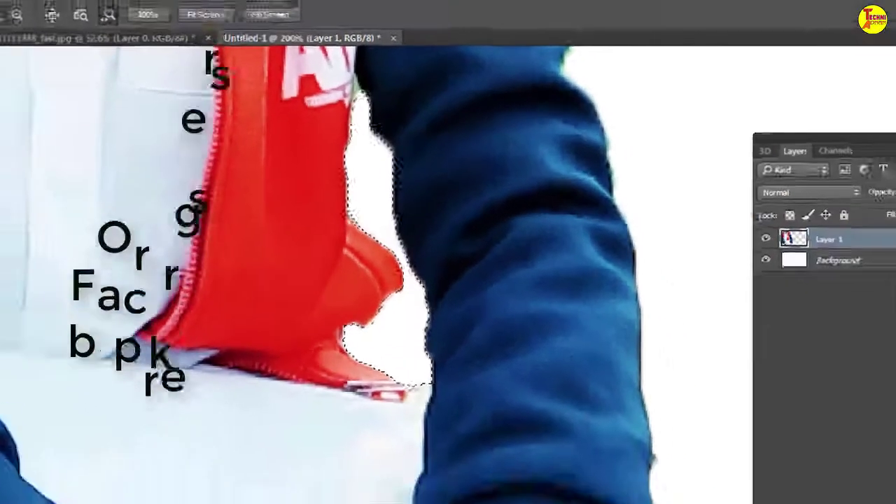
{"action": "key", "text": "ctrl+d"}
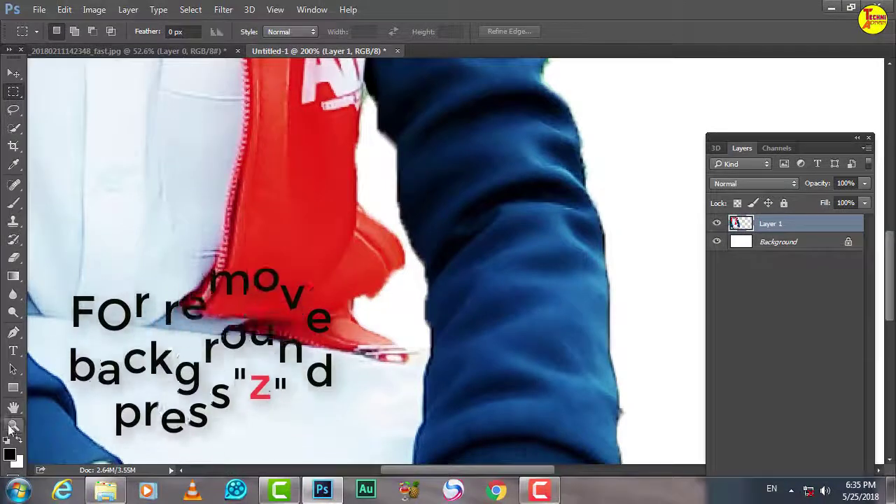
- Fit the image on screen and shift the man down and right so his head shows
{"action": "key", "text": "z"}
{"action": "right_click", "coordinate": [225, 166]}
{"action": "left_click", "coordinate": [272, 174]}
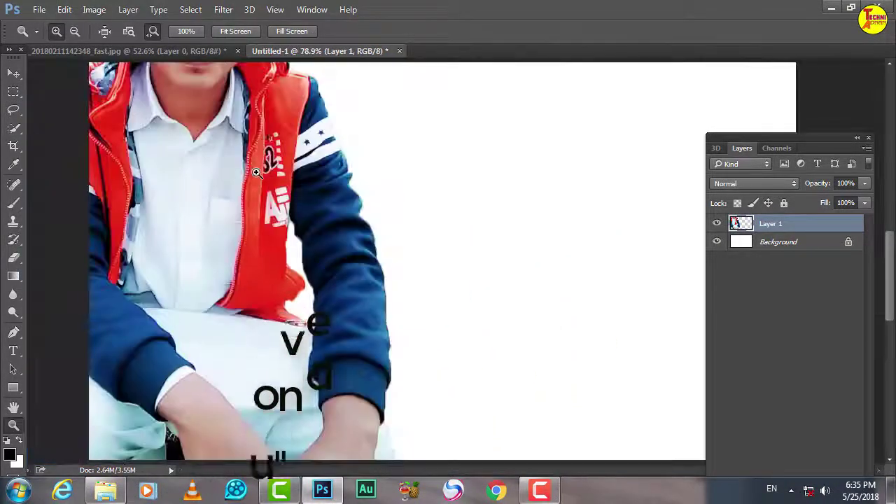
{"action": "left_click", "coordinate": [14, 73]}
{"action": "left_click_drag", "start_coordinate": [203, 146], "coordinate": [355, 288]}
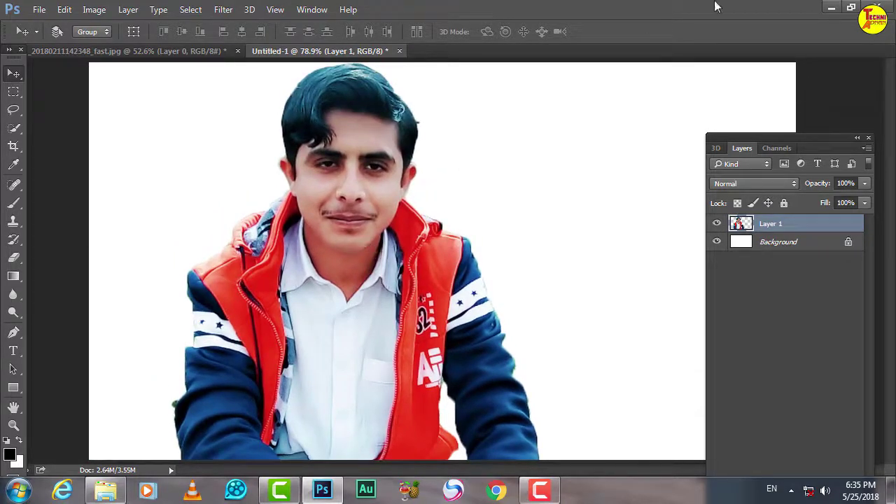
- Minimize Photoshop to reveal the Windows desktop with the MYXJ photo file
{"action": "left_click", "coordinate": [827, 7]}
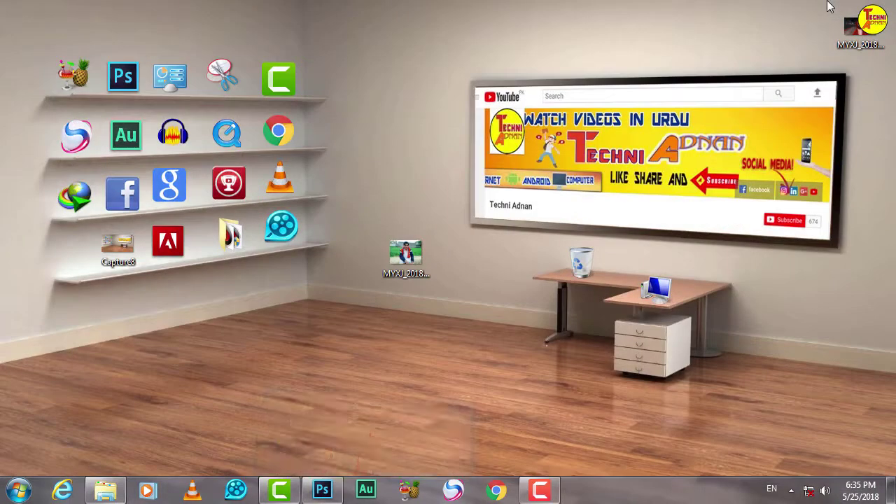